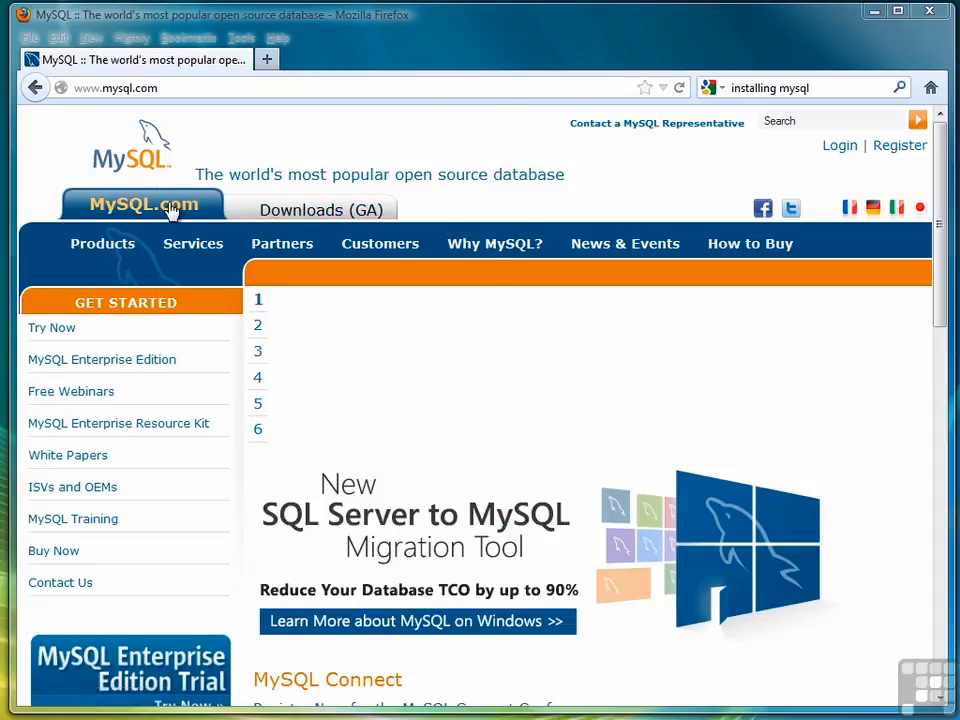
- Go from mysql.com Downloads (GA) to the MySQL Installer 5.5.27 Windows (x86, 32-bit) MSI download
click(309, 212)
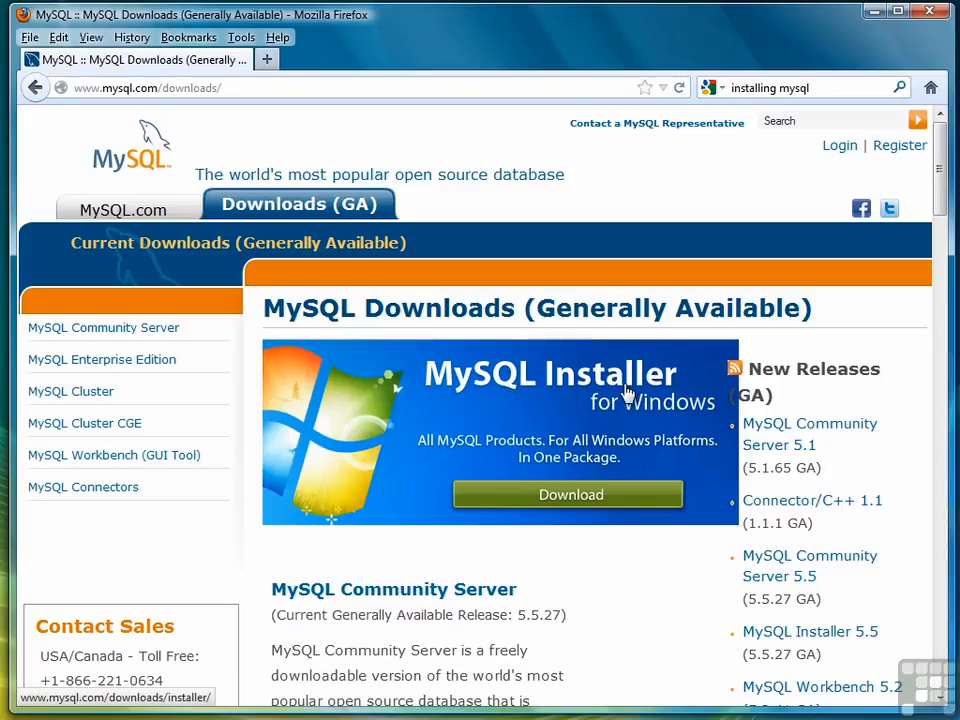
click(575, 503)
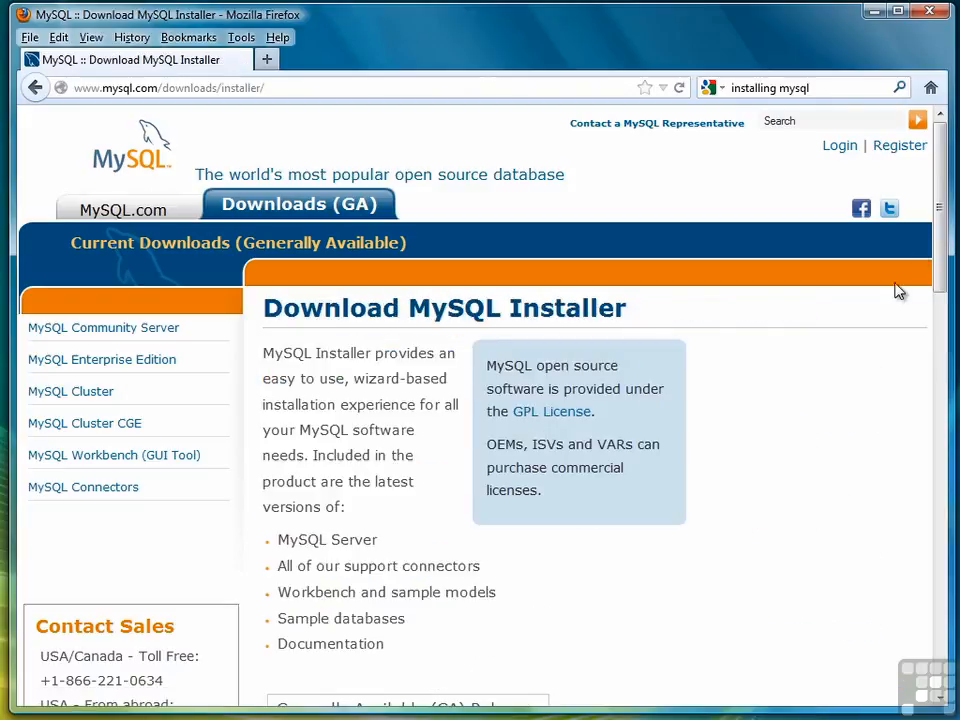
drag(939, 204, 928, 364)
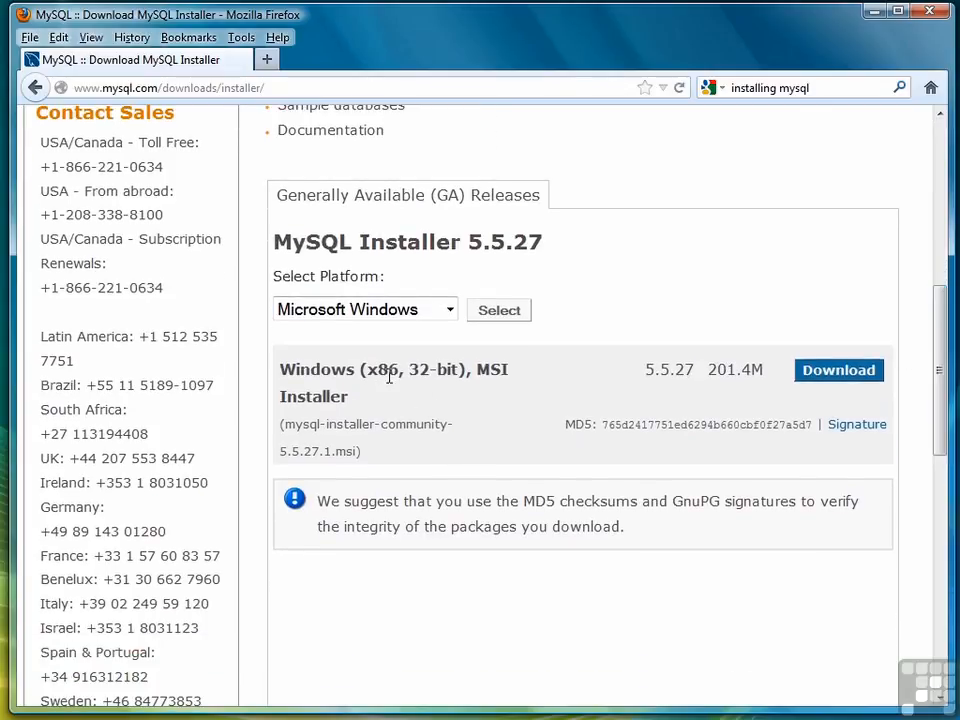
click(838, 372)
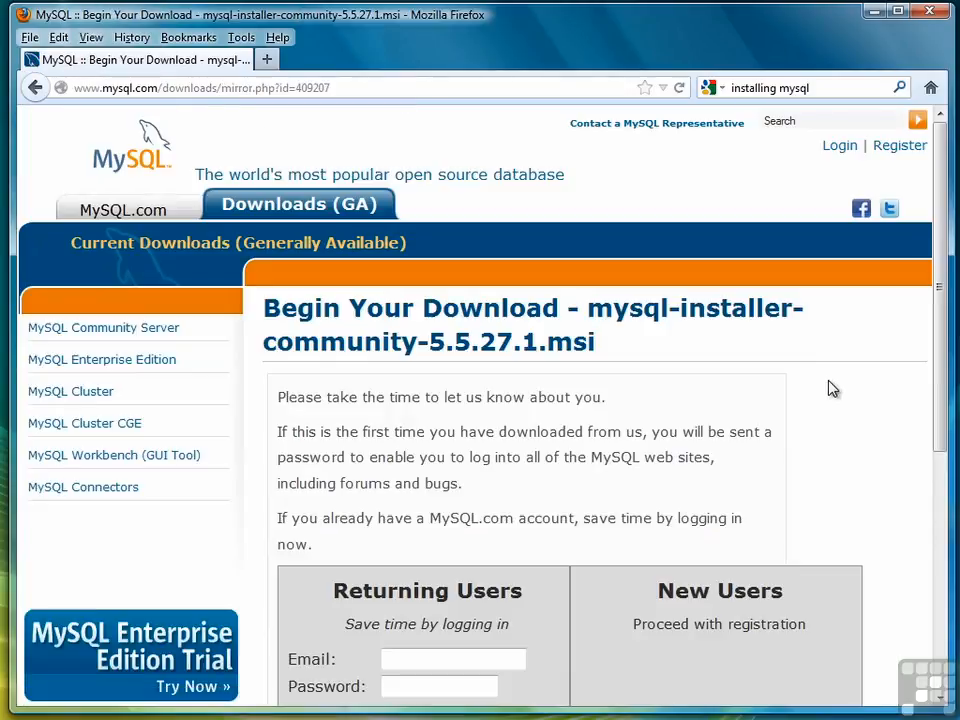
- Log in under Returning Users with the MySQL.com account e-mail and password
scroll(930, 360, down, 3)
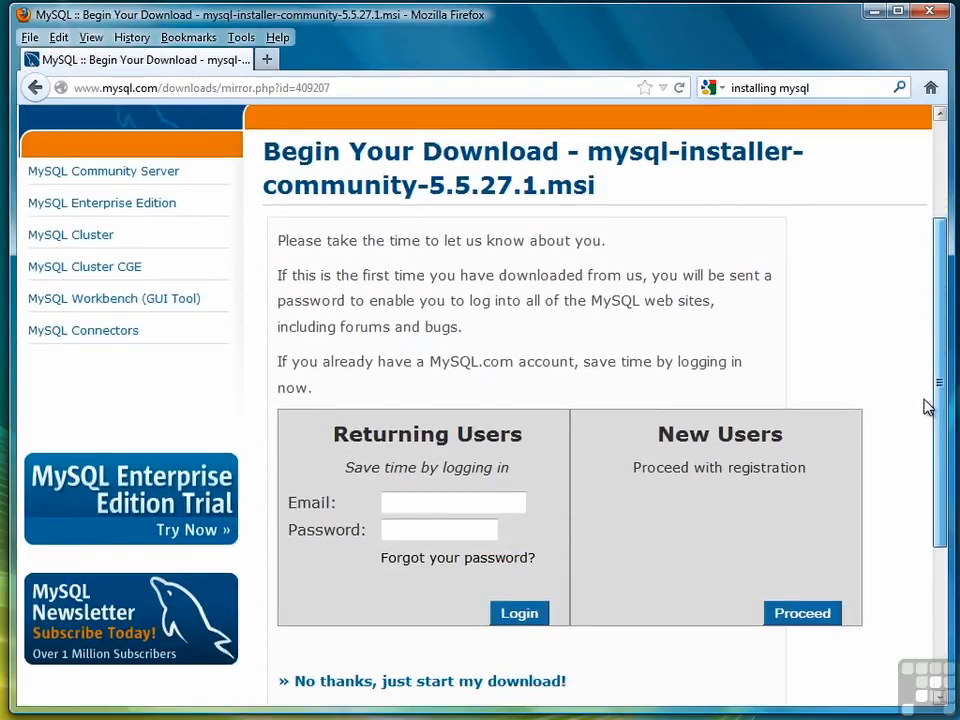
click(425, 479)
key(Tab)
text(*********)
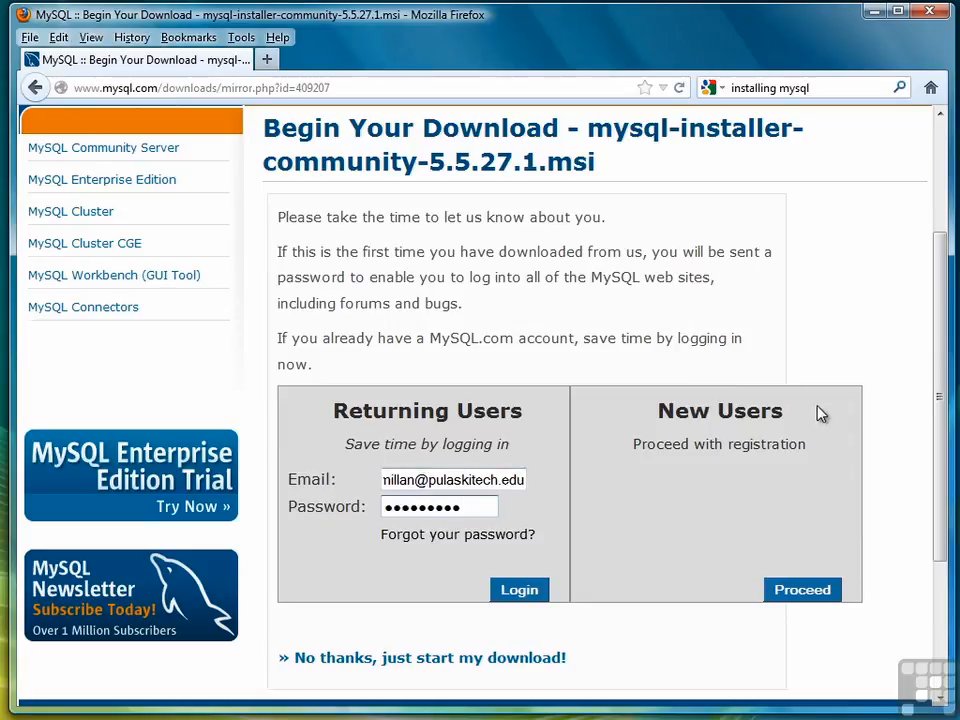
click(527, 593)
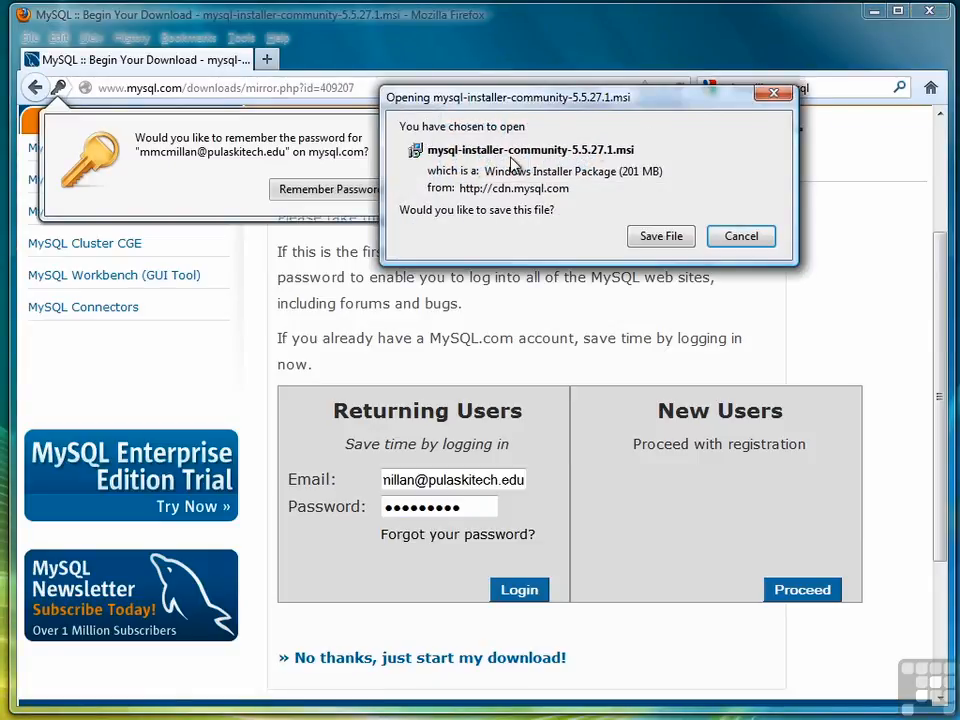
- Save mysql-installer-community-5.5.27.1.msi and run it from Firefox's Downloads list
click(676, 240)
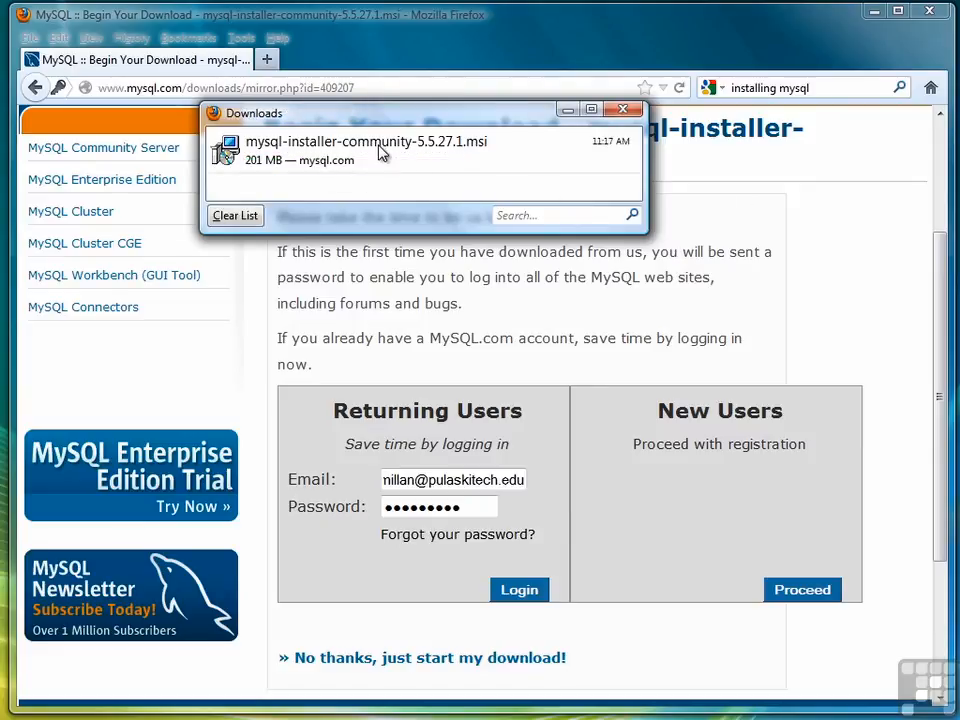
click(380, 147)
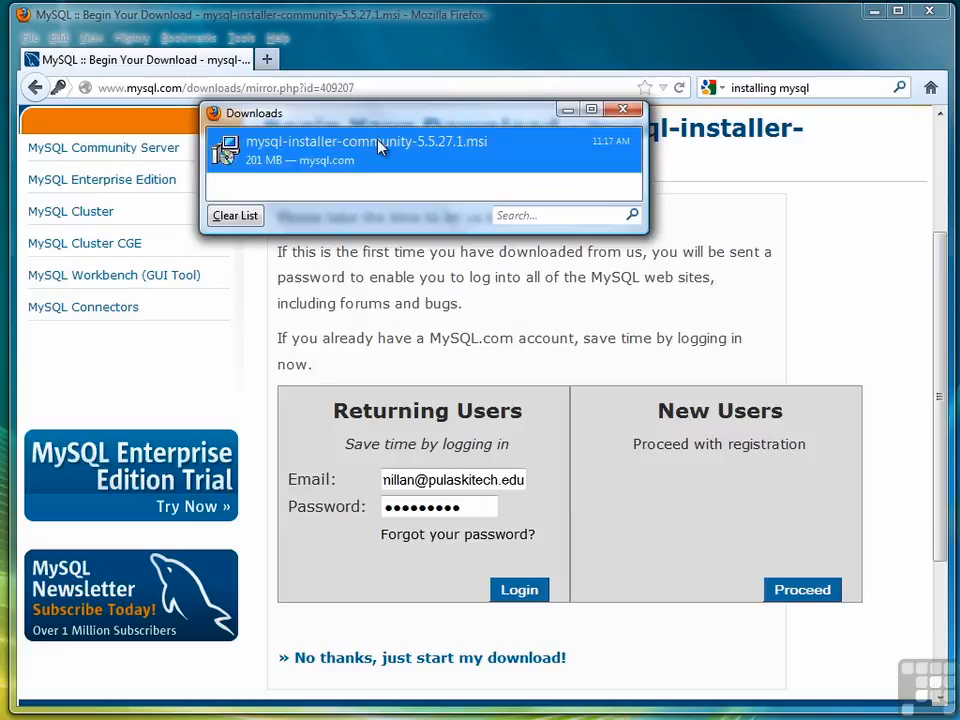
double_click(380, 147)
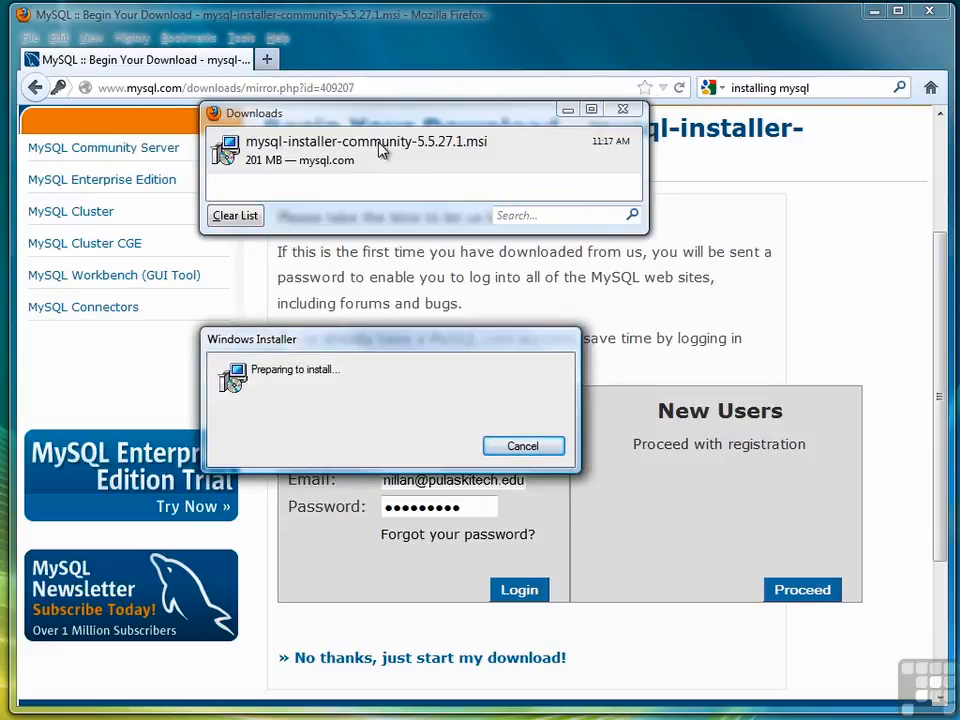
- Undo the suspended Safari installation and bring the MySQL Installer Welcome window fully on screen
drag(420, 338, 439, 216)
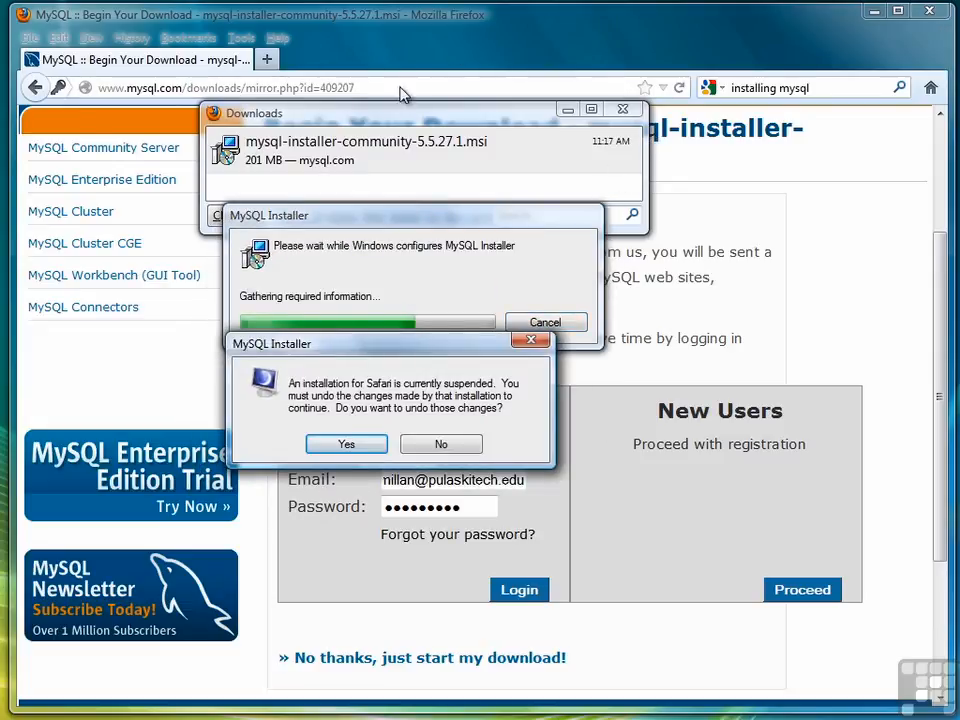
click(354, 443)
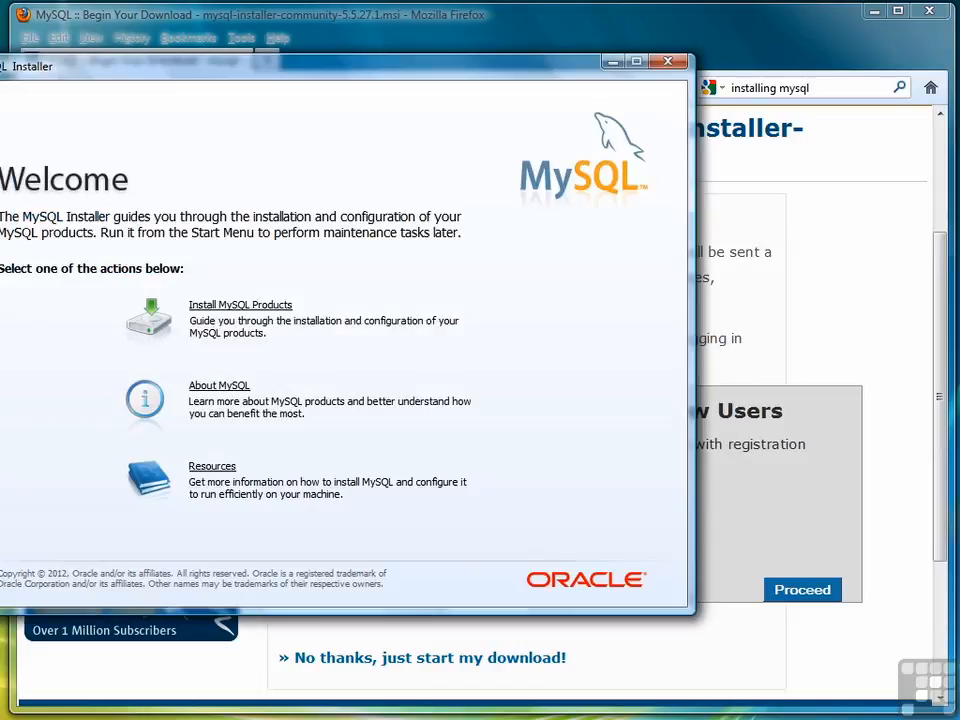
drag(18, 64, 146, 49)
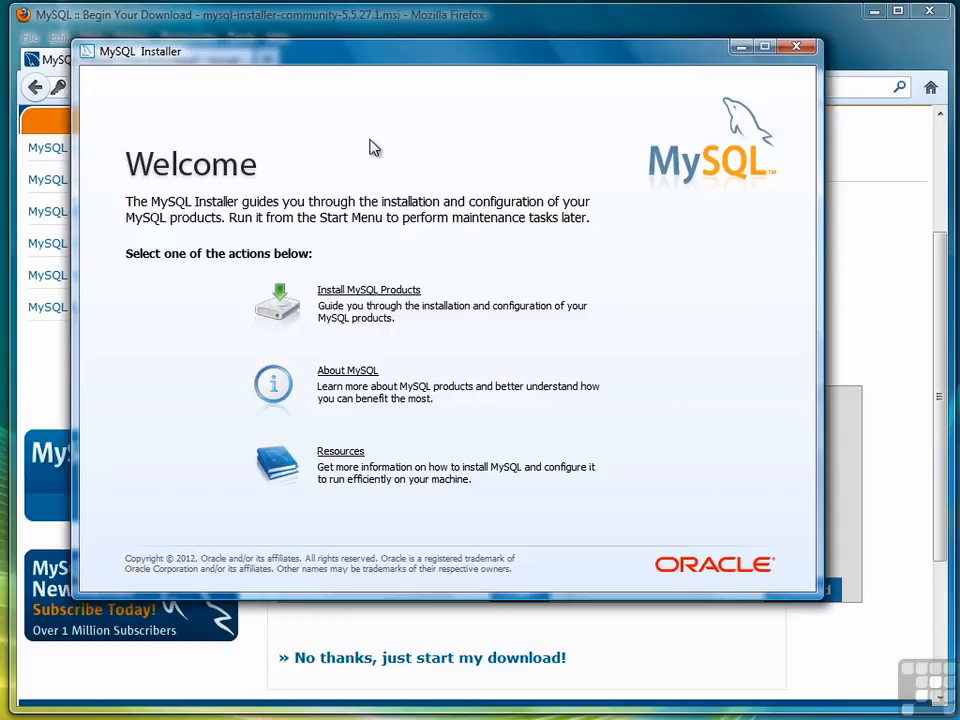
- Accept the MySQL license terms and run the newer-products check to reach Setup Type
click(371, 292)
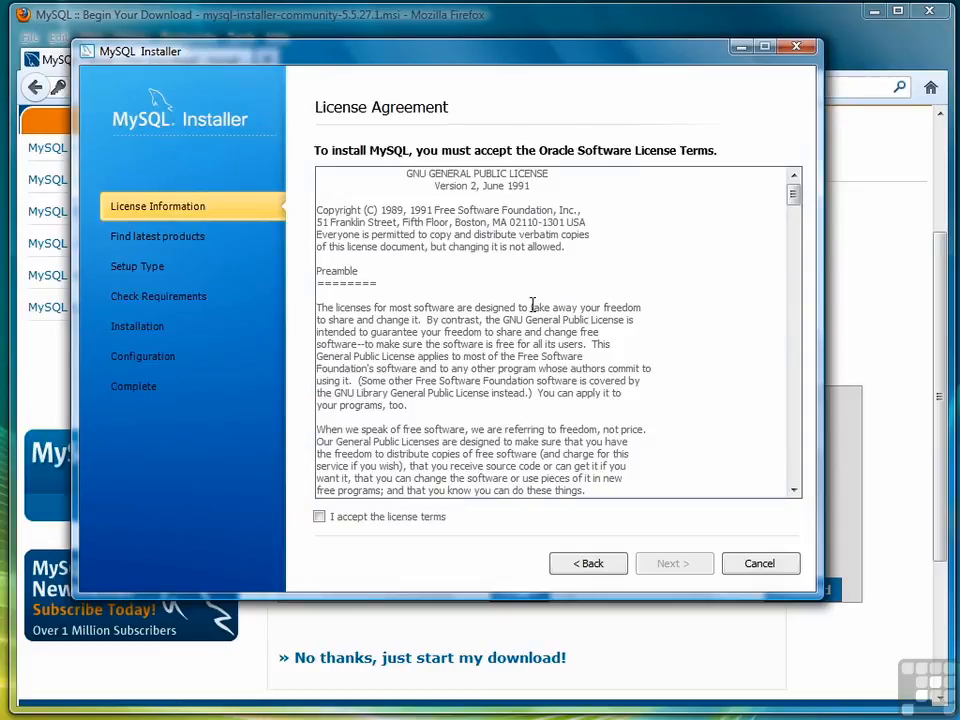
click(320, 517)
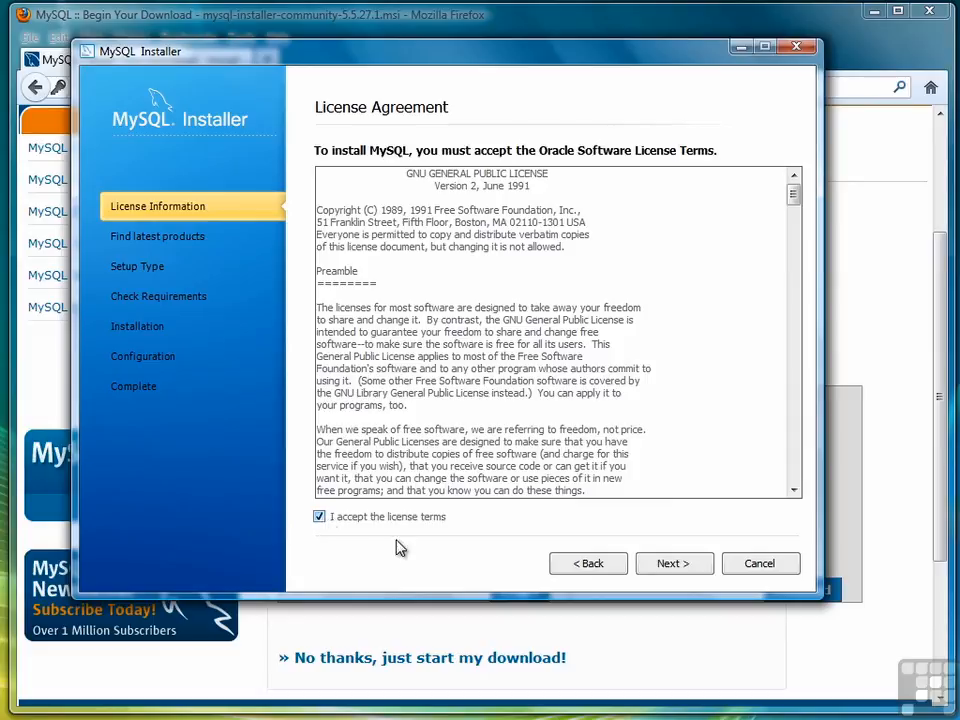
click(662, 566)
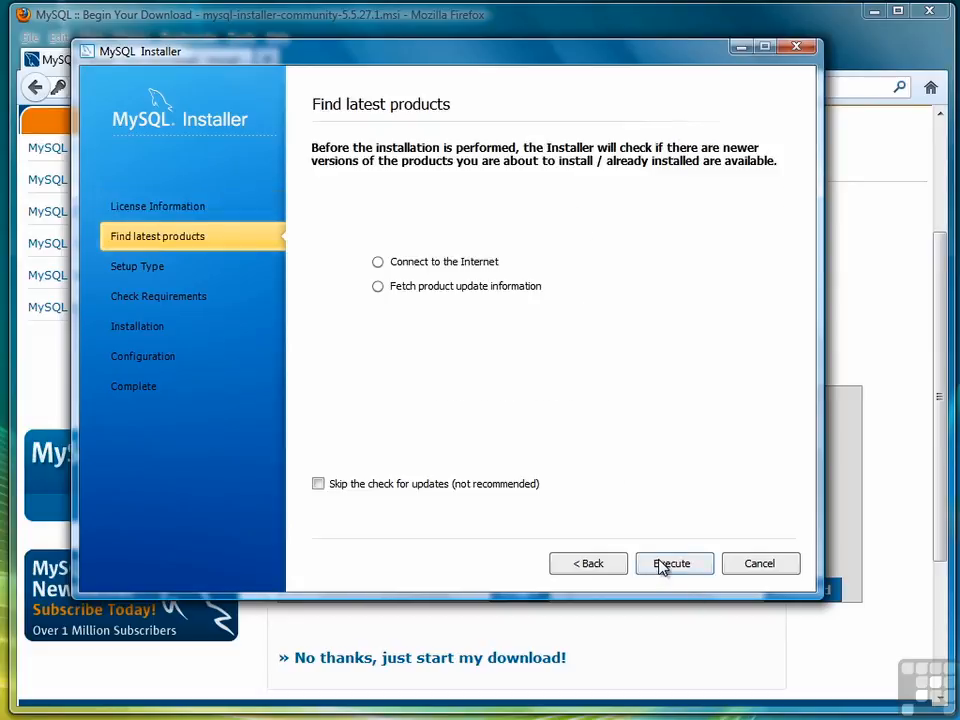
click(676, 569)
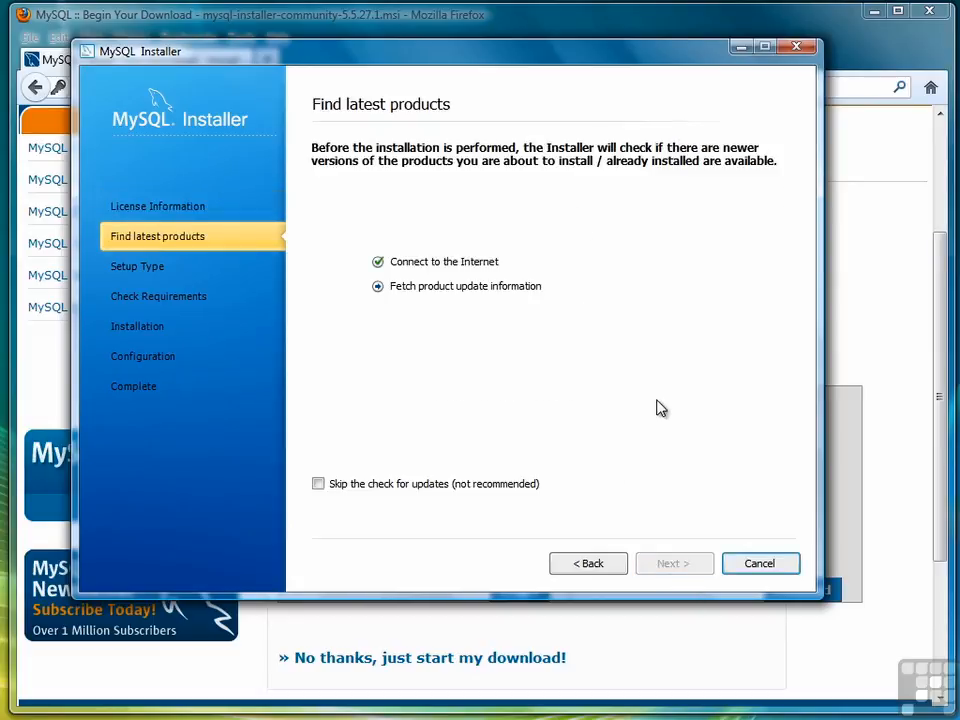
click(686, 565)
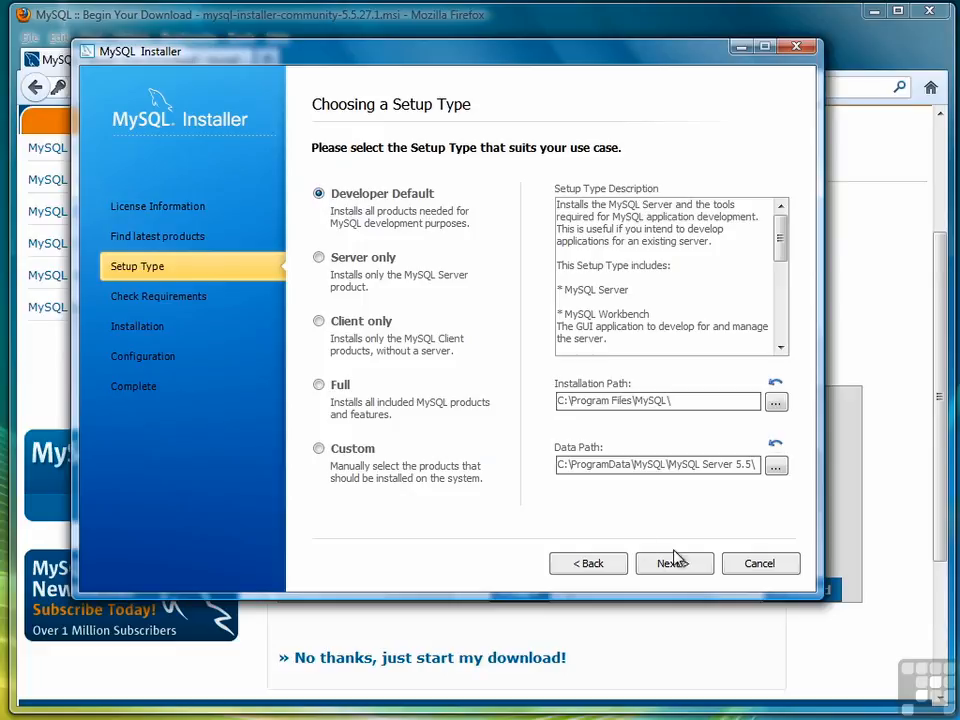
- Keep Developer Default and install the Visual Studio 2010 Tools for Office Runtime prerequisite
click(695, 566)
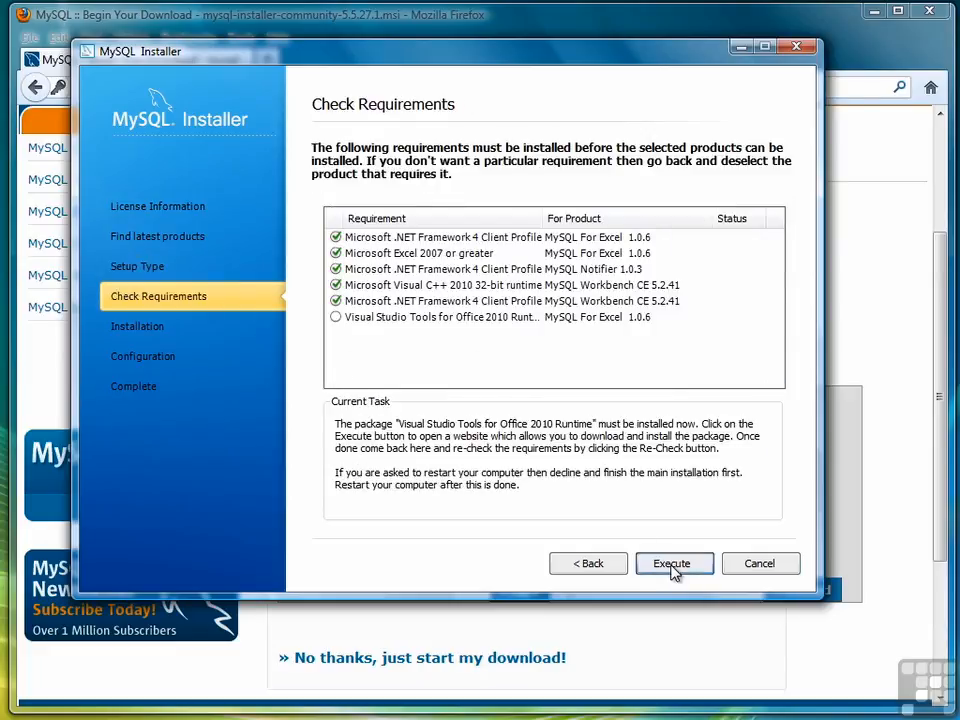
click(671, 566)
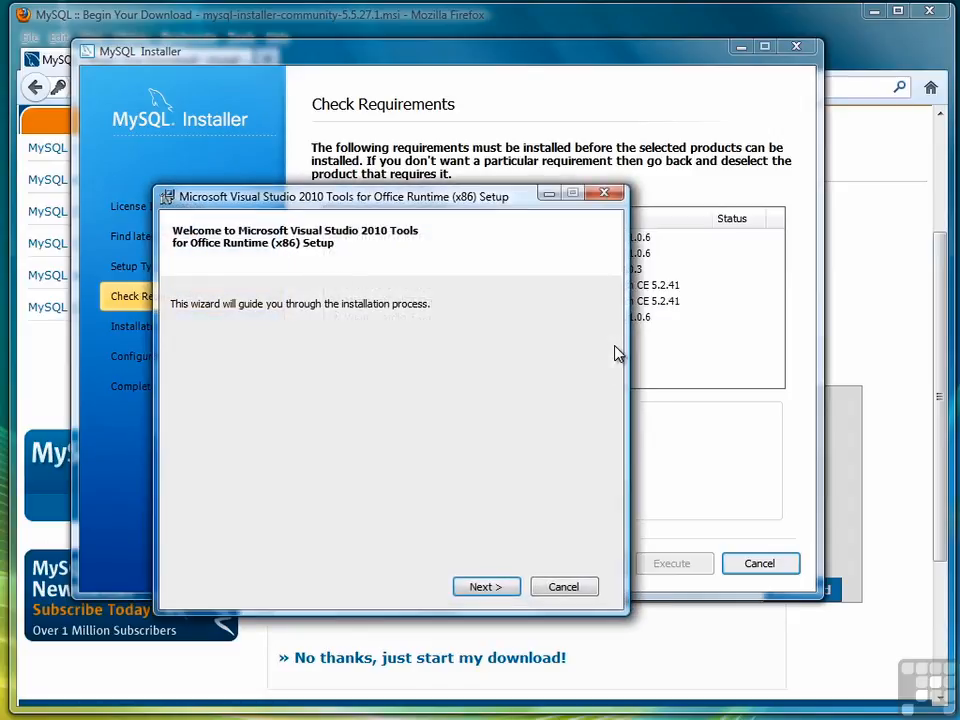
drag(455, 196, 578, 141)
click(608, 531)
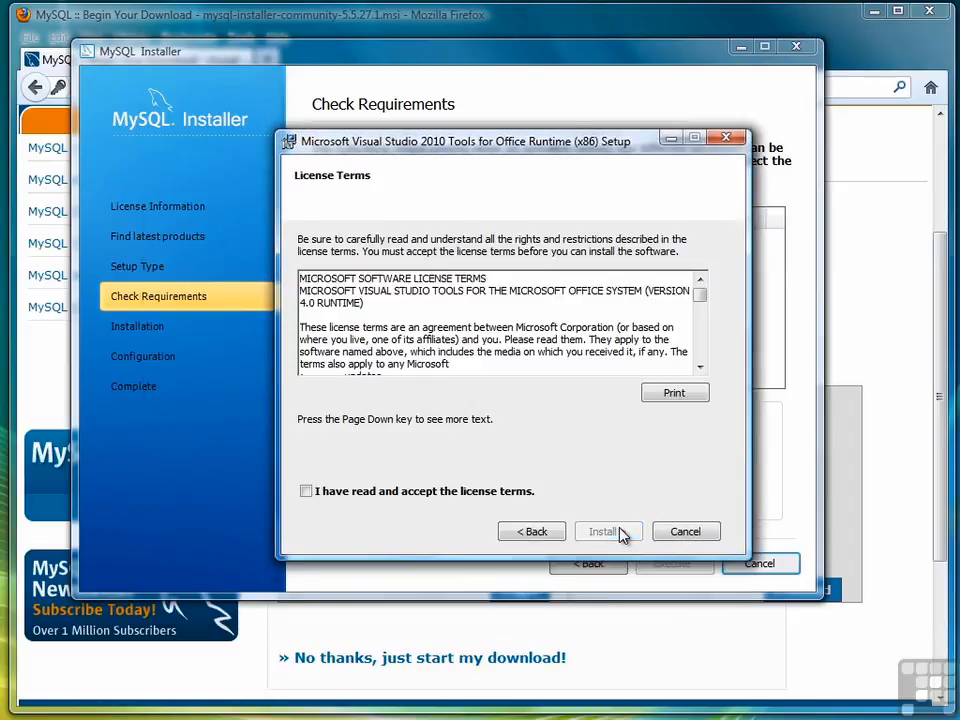
click(306, 491)
click(608, 531)
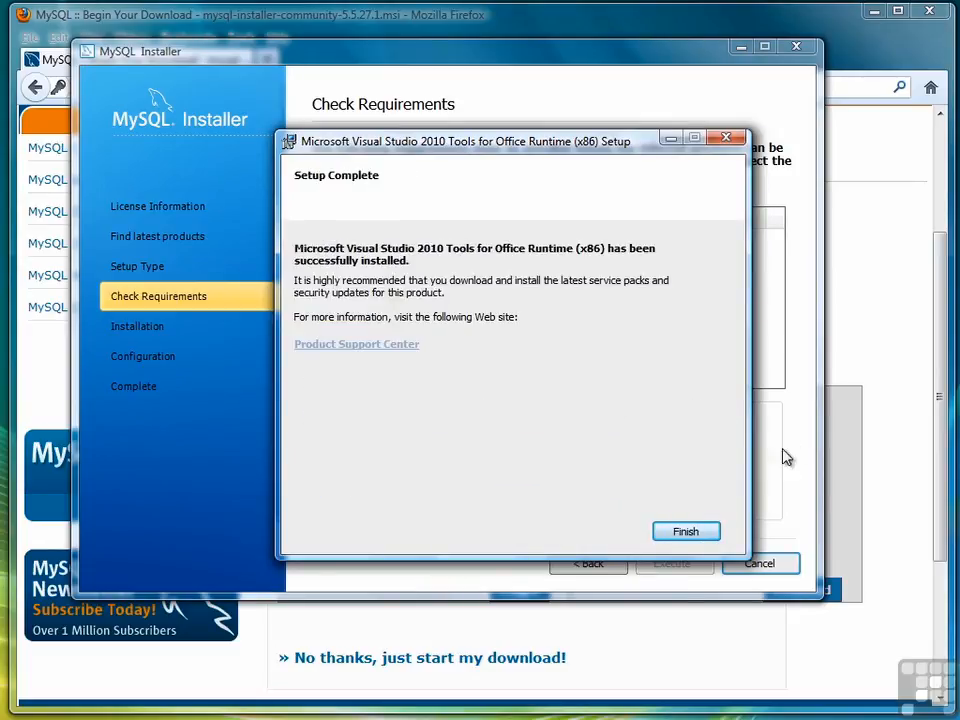
click(688, 534)
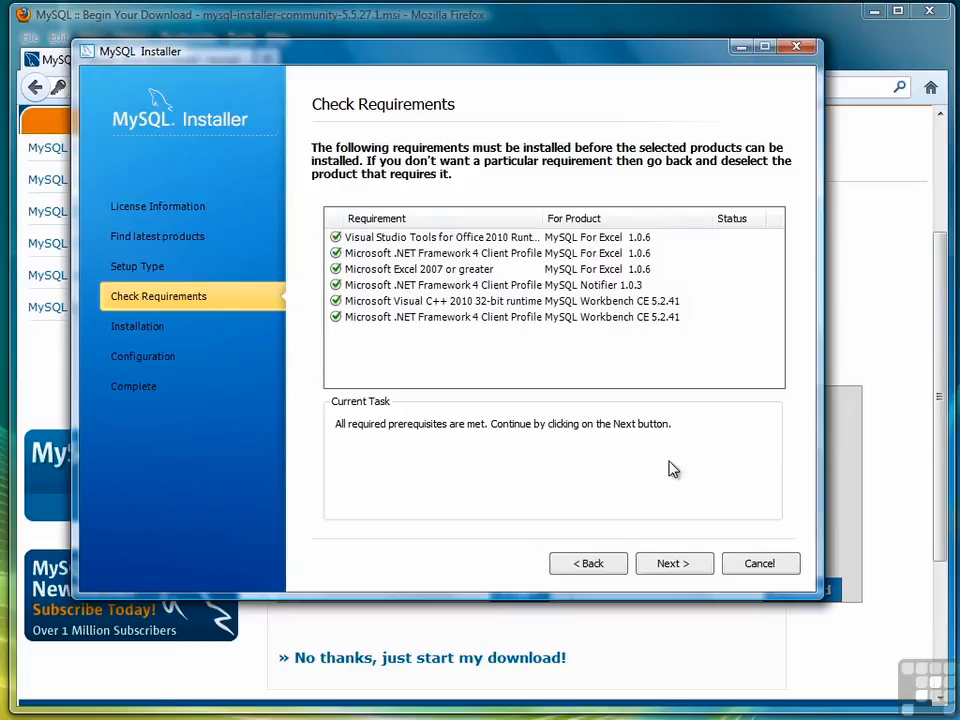
click(672, 565)
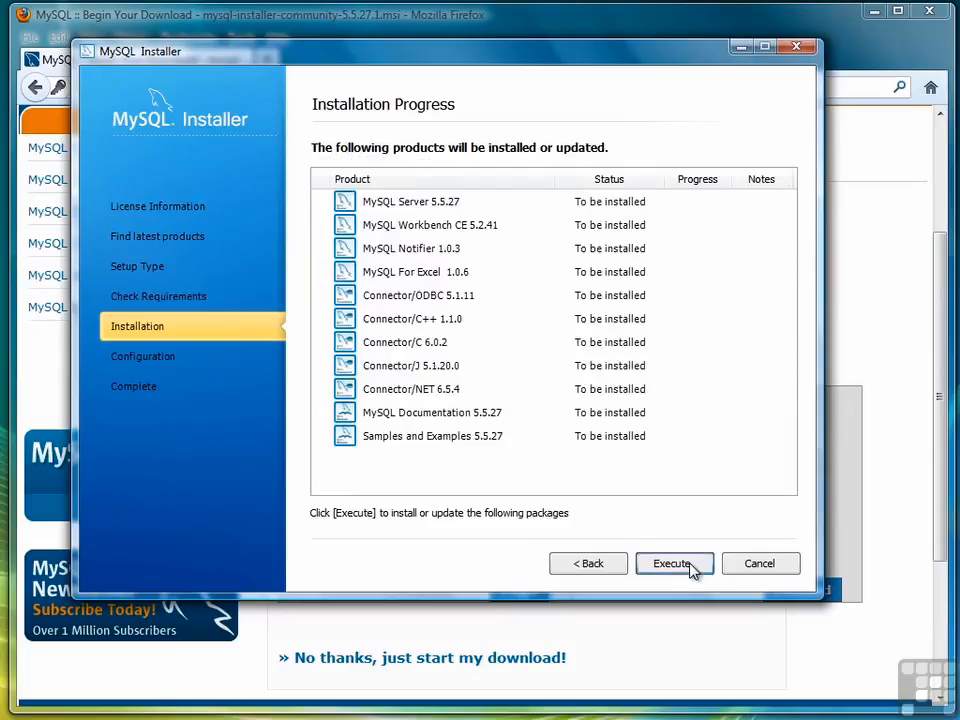
- Install the eleven Developer Default products and proceed to MySQL Server Configuration 1/3
click(691, 567)
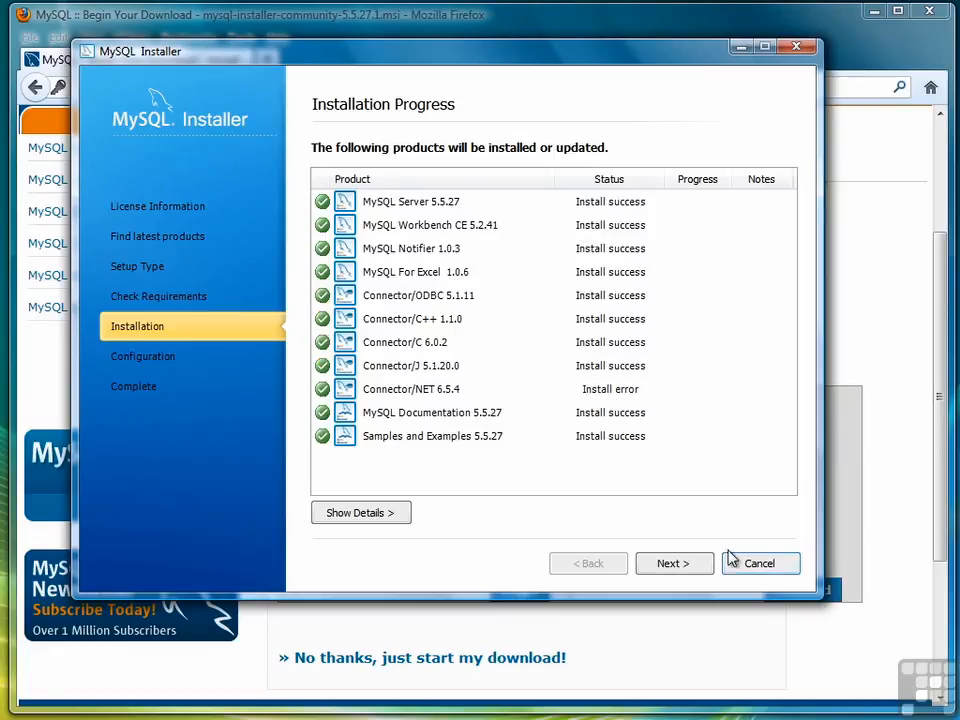
click(672, 564)
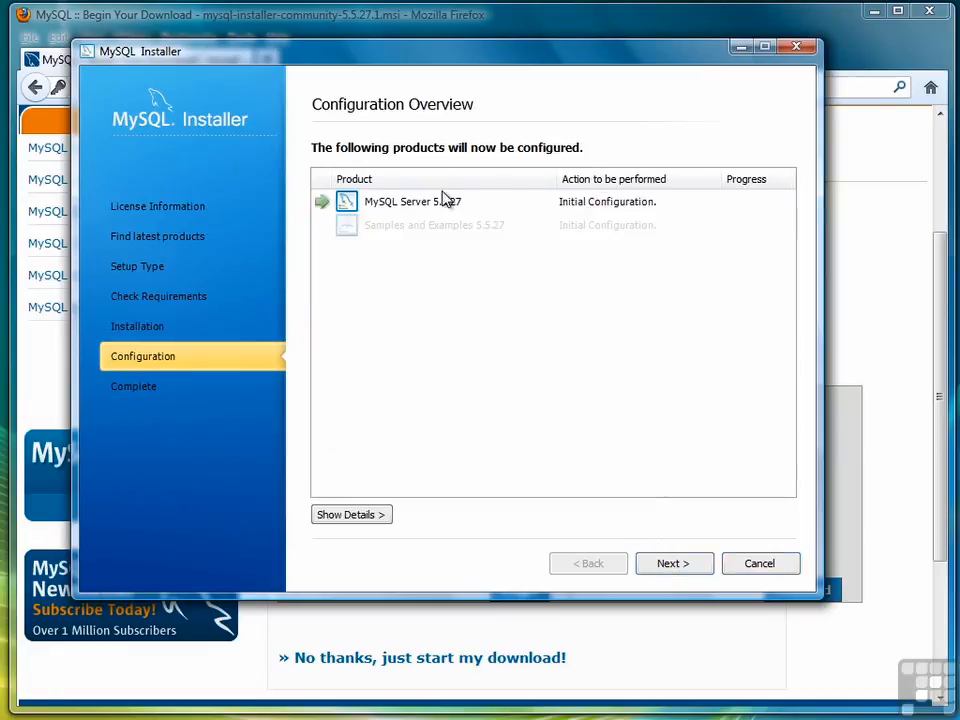
click(672, 565)
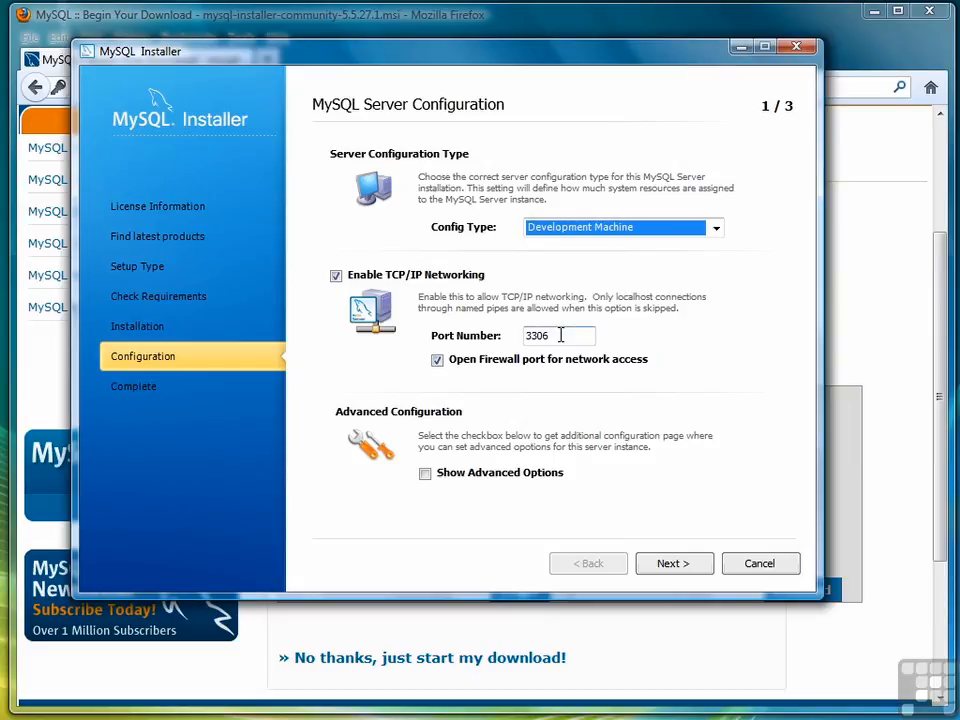
- Keep Development Machine on port 3306, enter and confirm the root password, keep MySQL55 service defaults
click(683, 565)
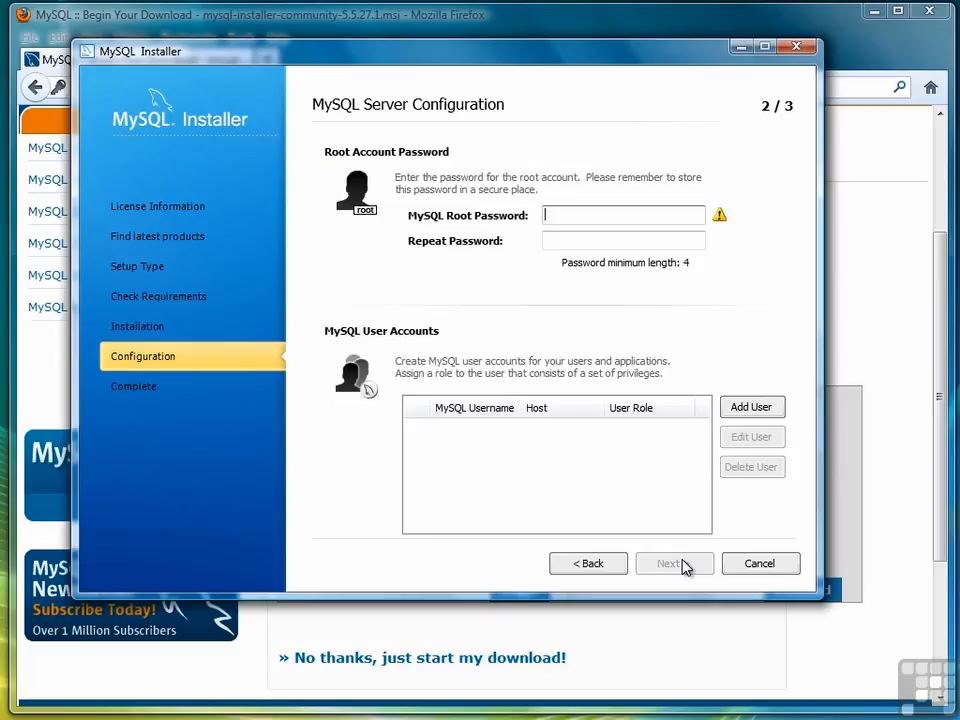
text(••••••••)
key(Tab)
text(•••••••••)
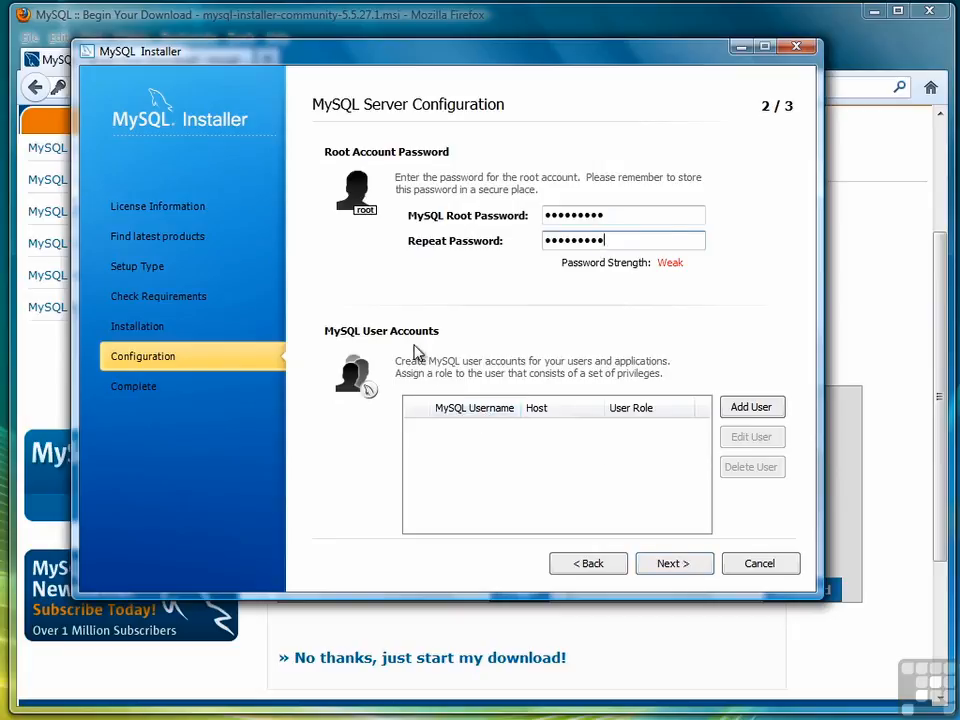
click(668, 564)
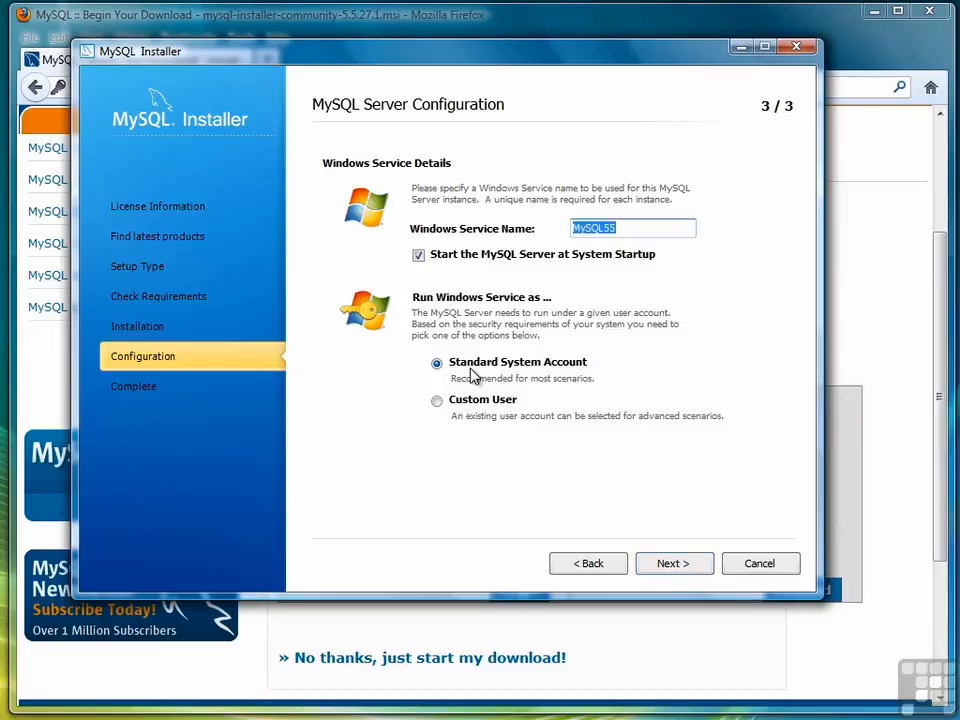
click(668, 564)
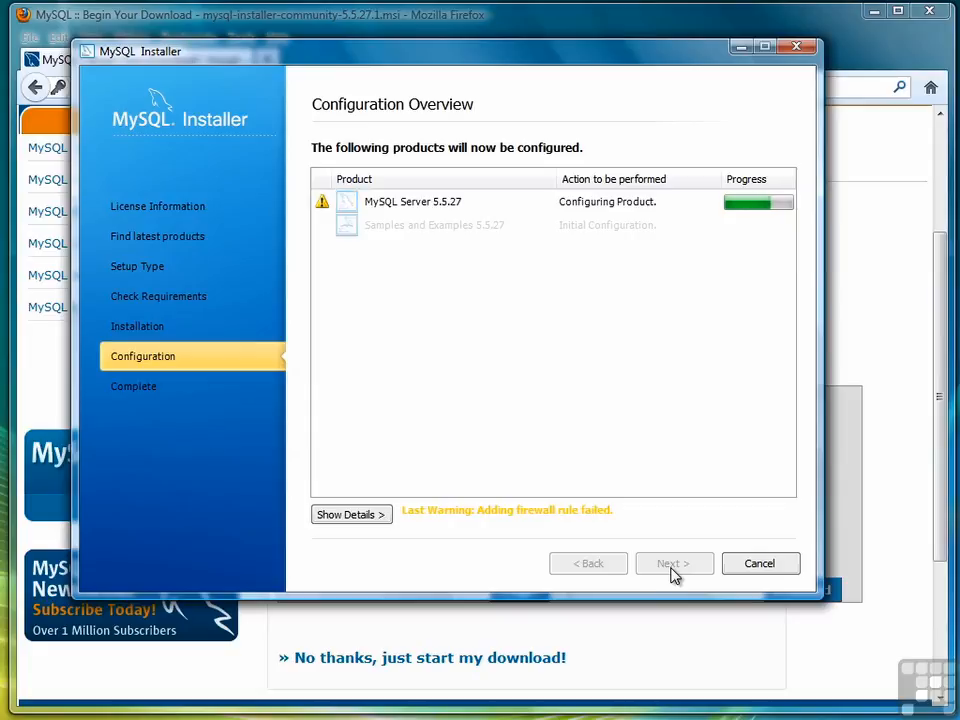
- Finish configuring Samples and Examples, close the installer, and close Firefox's Downloads window
click(673, 566)
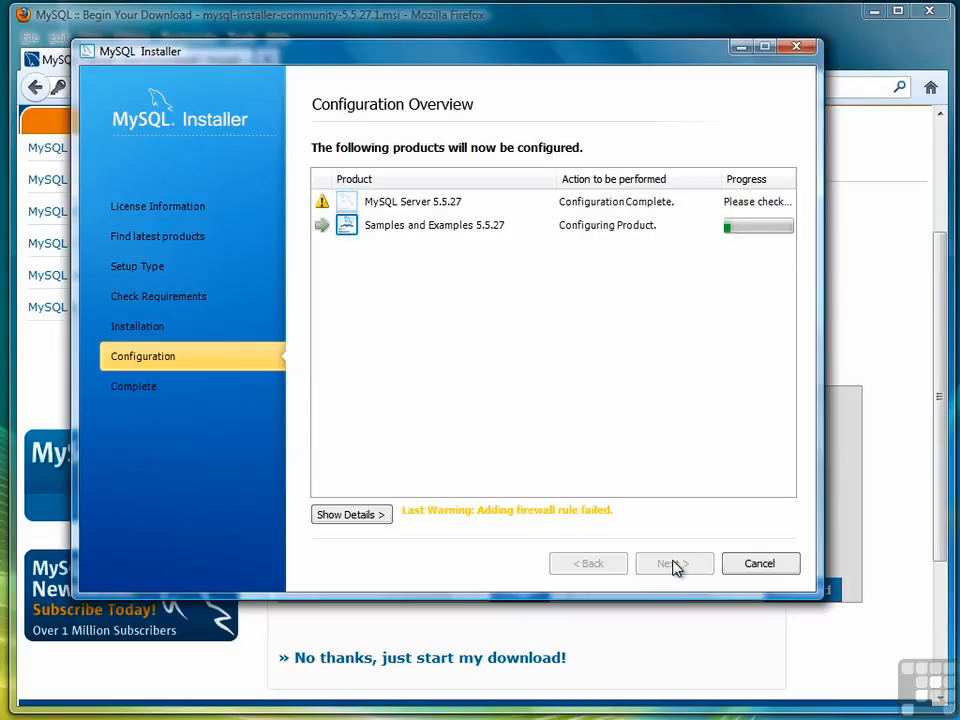
click(679, 568)
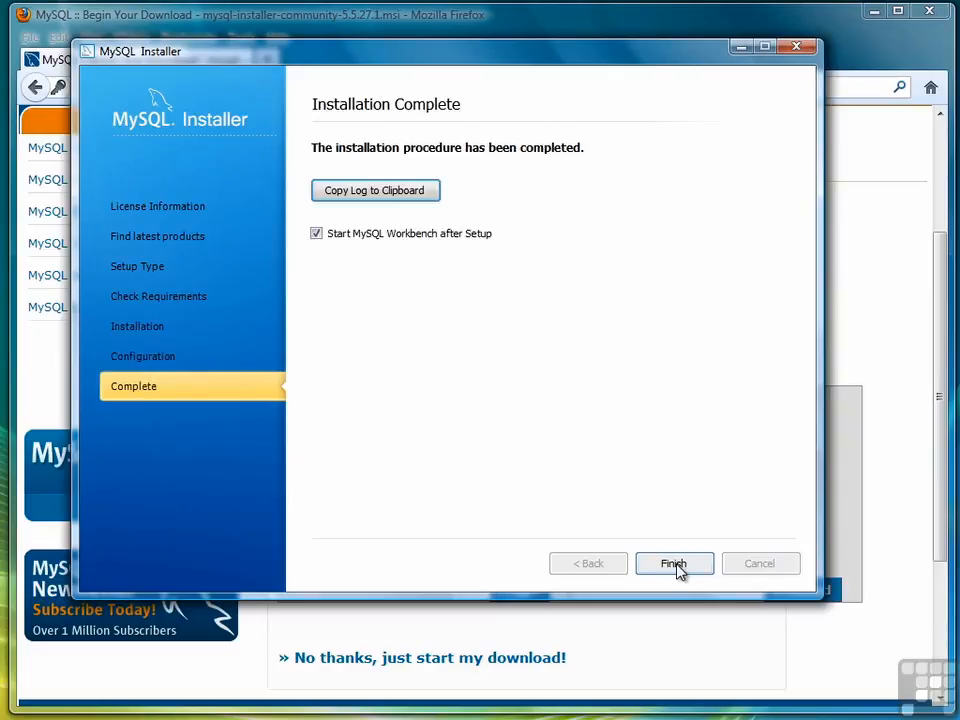
click(675, 564)
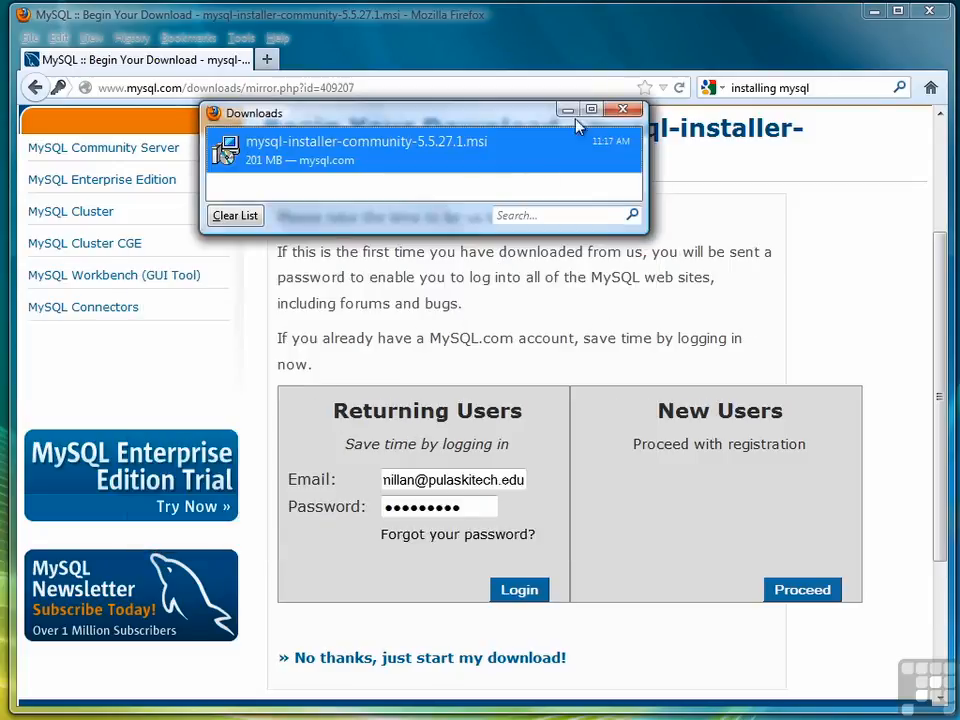
click(627, 108)
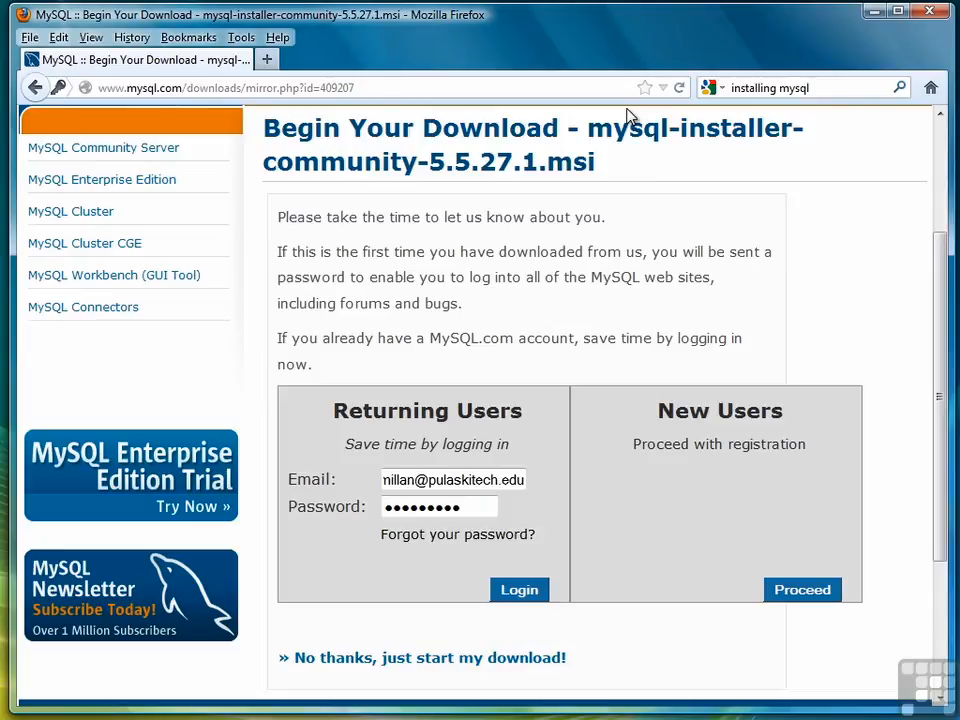